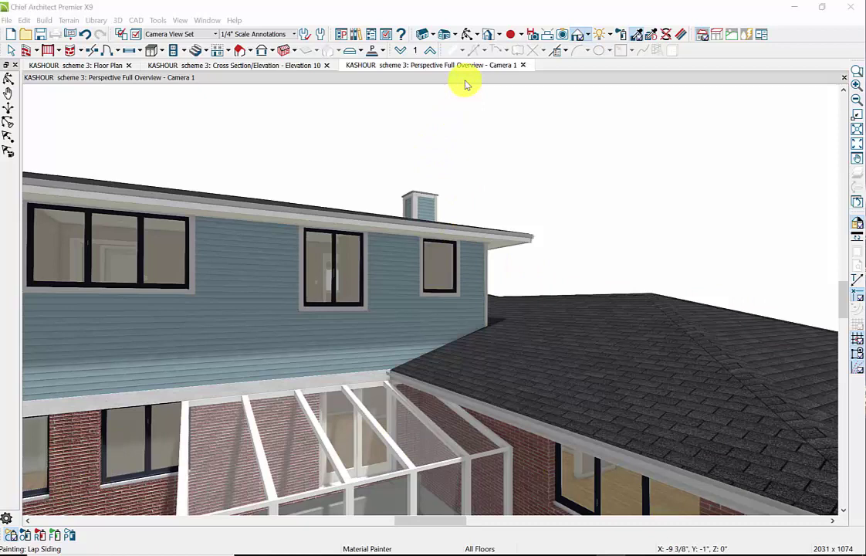
- Orbit the 3D camera around the house up to an oblique overhead view of the roof and chimney
click(465, 35)
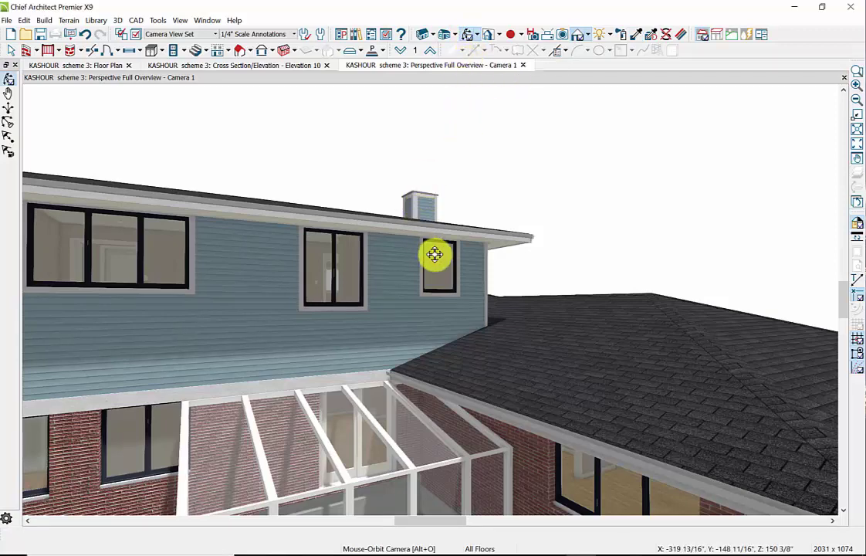
click(462, 298)
drag(462, 298, 316, 195)
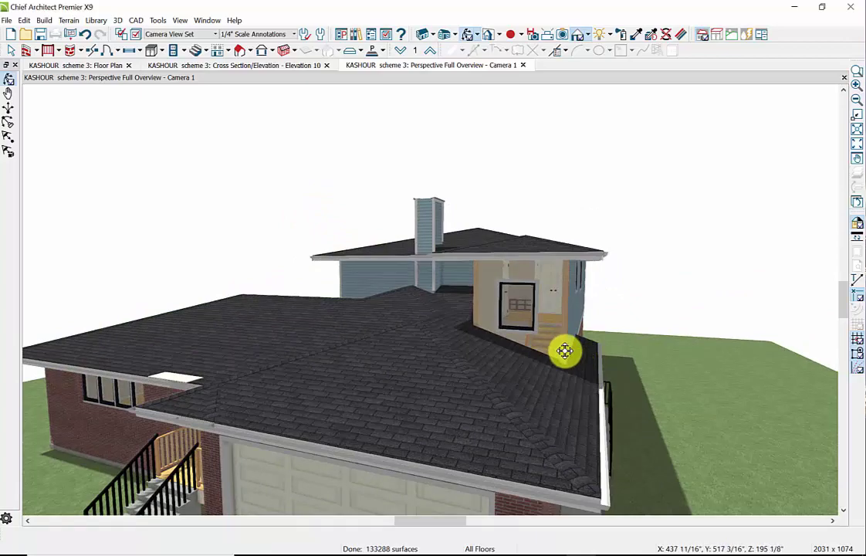
drag(592, 308, 441, 331)
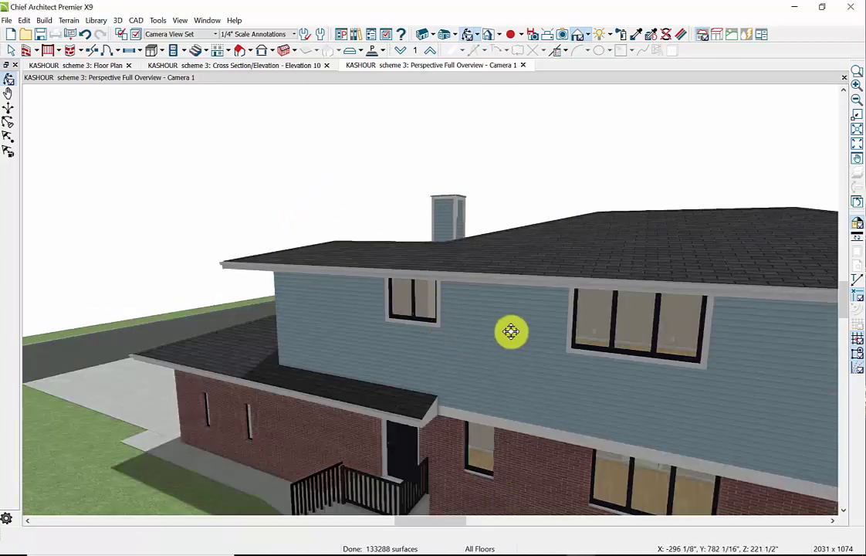
drag(314, 341, 525, 346)
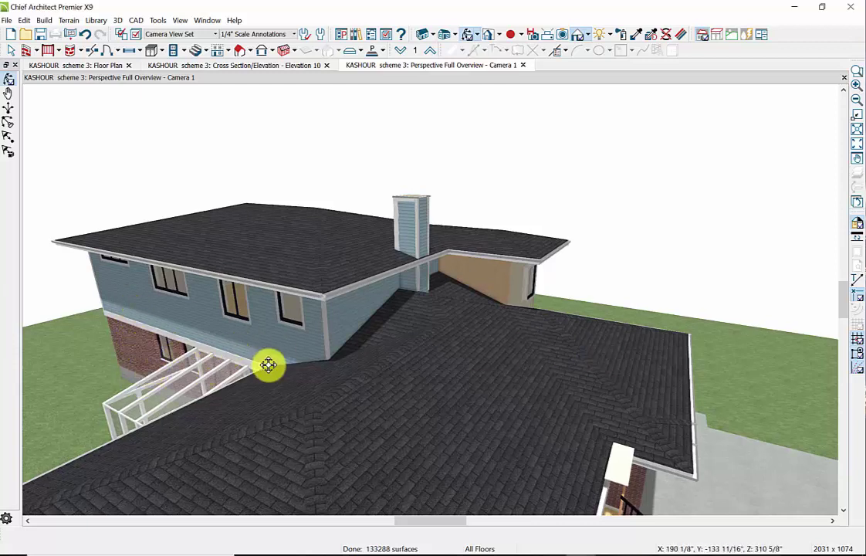
drag(460, 318, 328, 313)
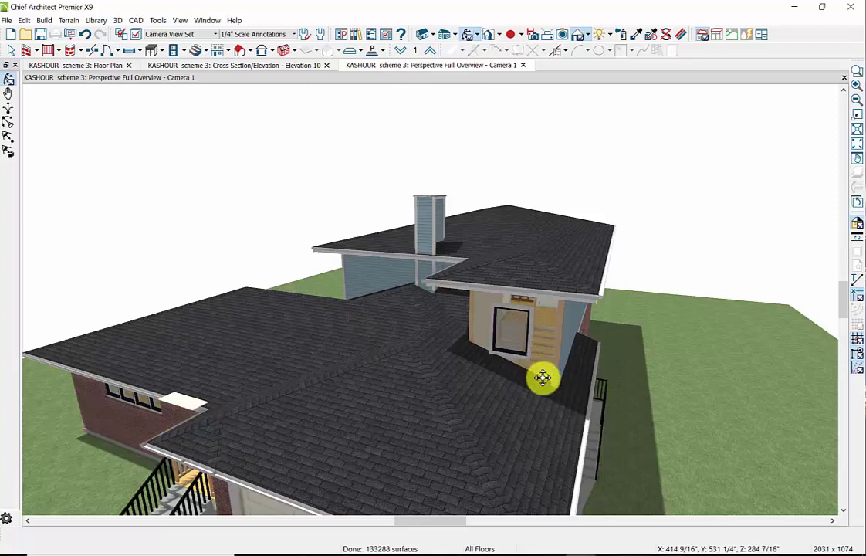
drag(529, 394, 493, 353)
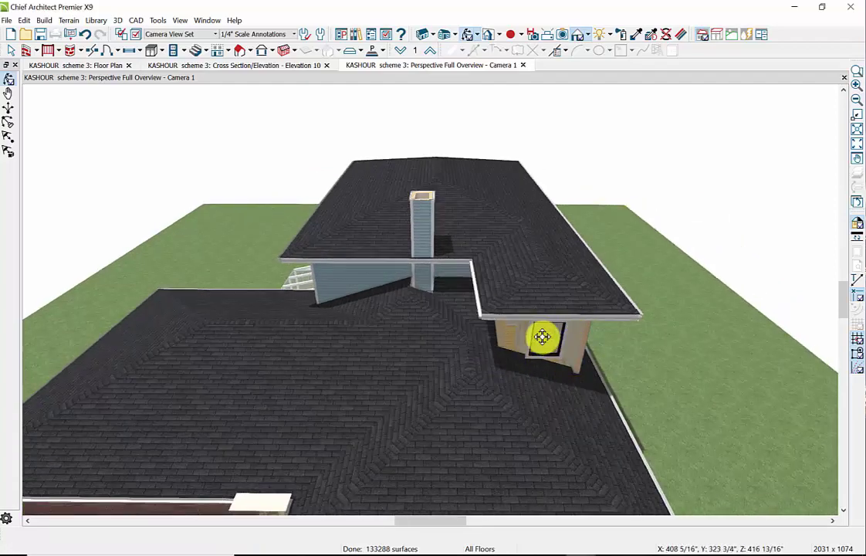
drag(552, 384, 509, 382)
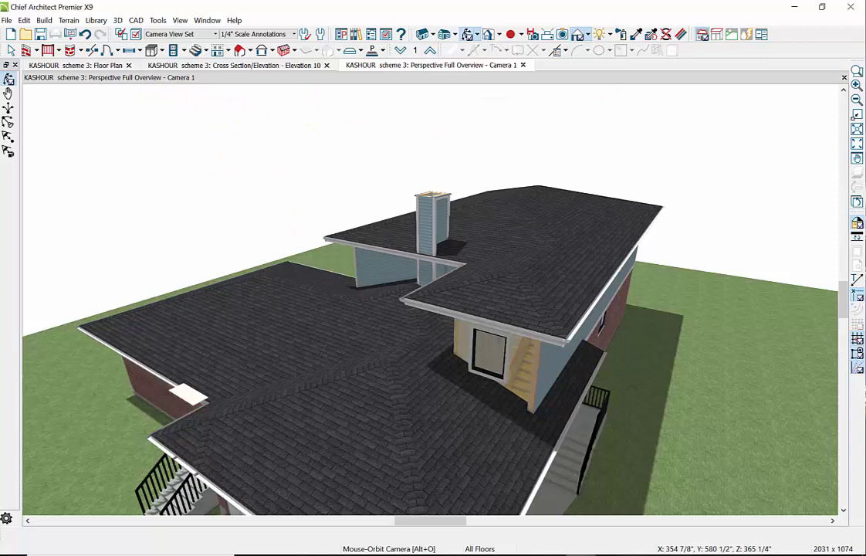
- In the floor plan zoomed on the stairs, stretch the roof plane edge beside the stair box rightward
key(ctrl+Tab)
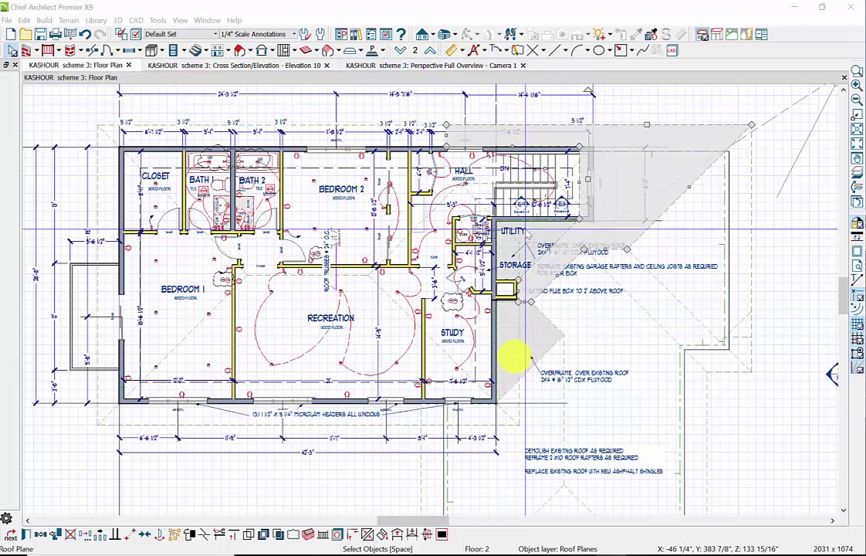
scroll(558, 196, up, 1)
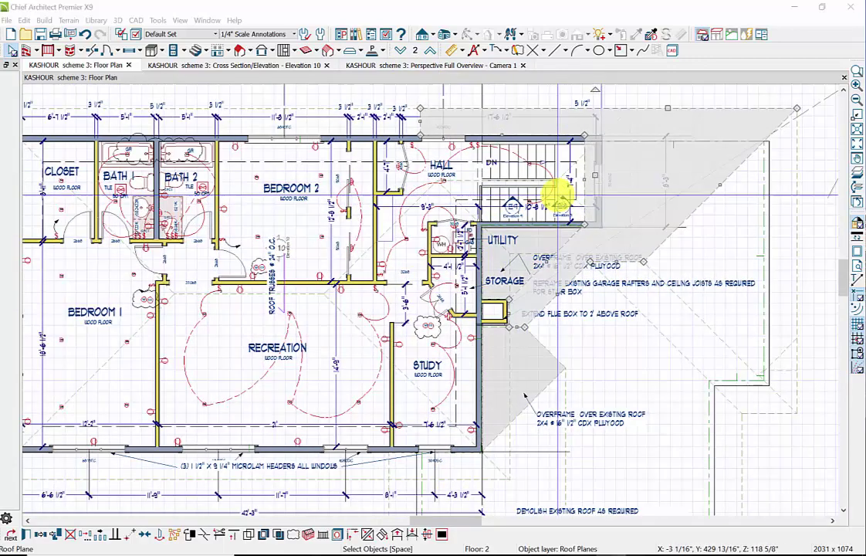
scroll(559, 195, up, 2)
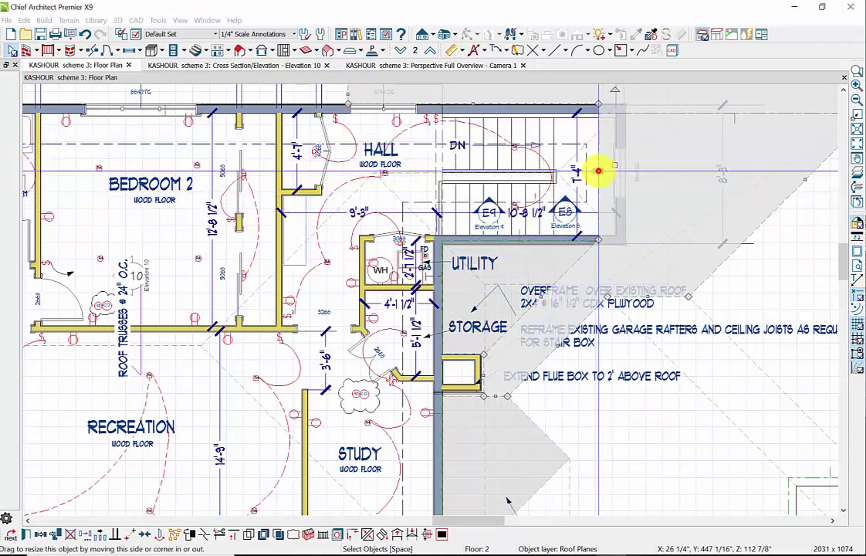
drag(598, 170, 515, 315)
scroll(610, 251, up, 3)
scroll(612, 250, up, 3)
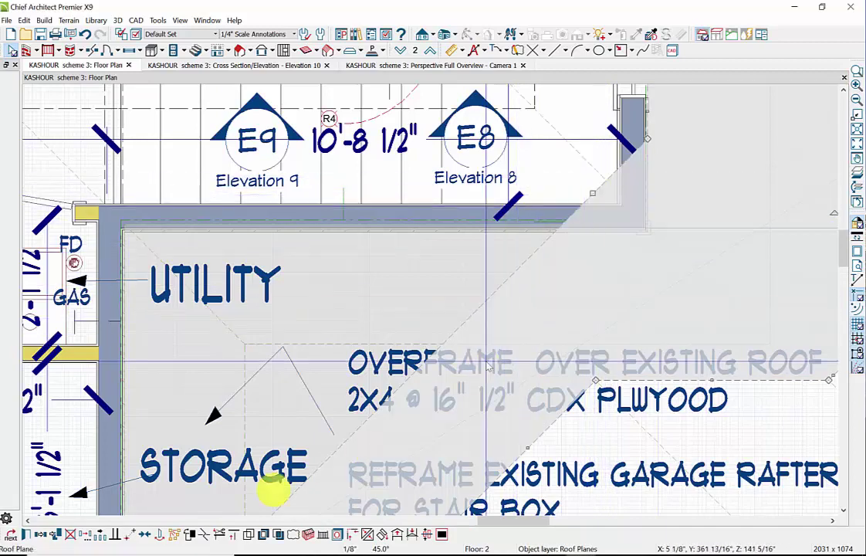
- Join the roof plane's corner to the outside corner of the stair-box wall above Utility
click(207, 540)
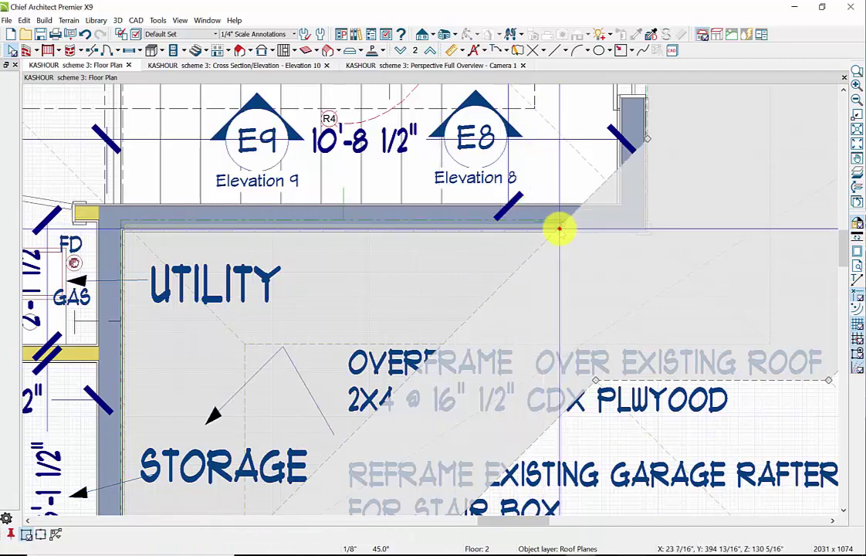
click(559, 229)
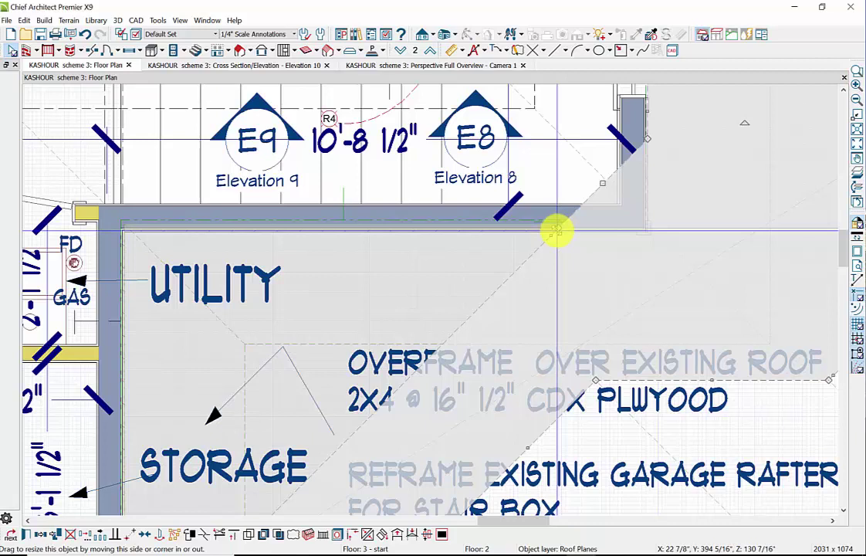
drag(557, 229, 649, 226)
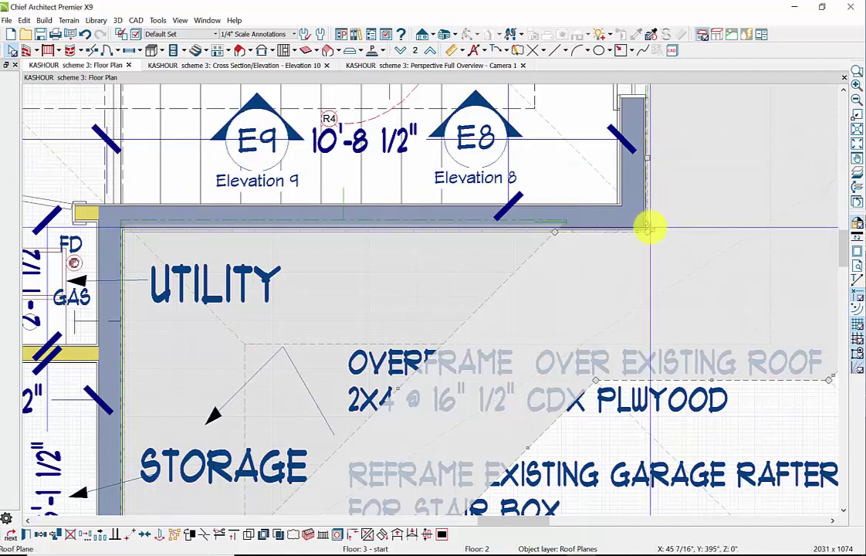
scroll(642, 198, down, 2)
scroll(639, 202, down, 3)
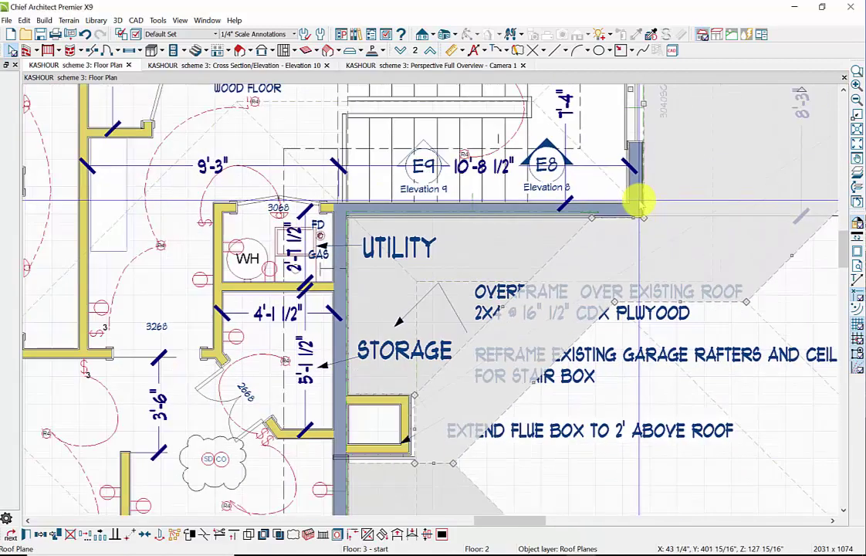
scroll(637, 202, down, 1)
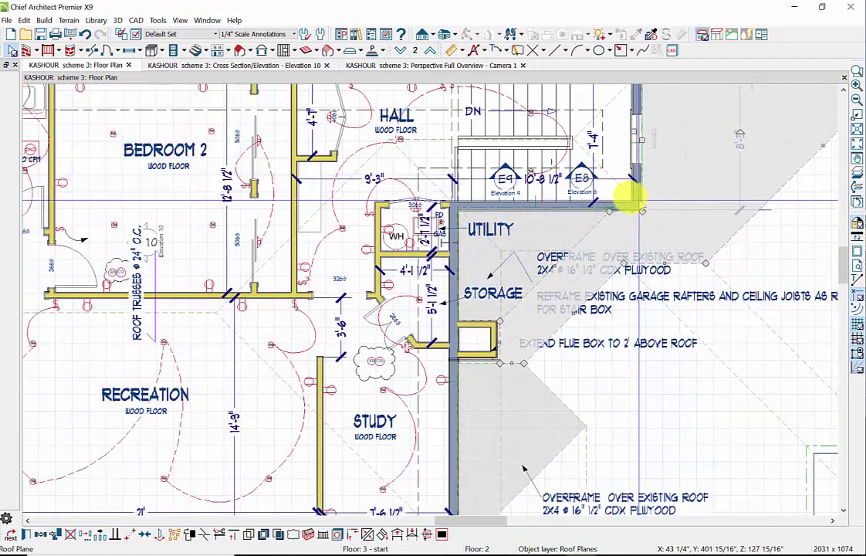
- Add a corner board on the stair-box wall reaching up to the upper eave
click(459, 66)
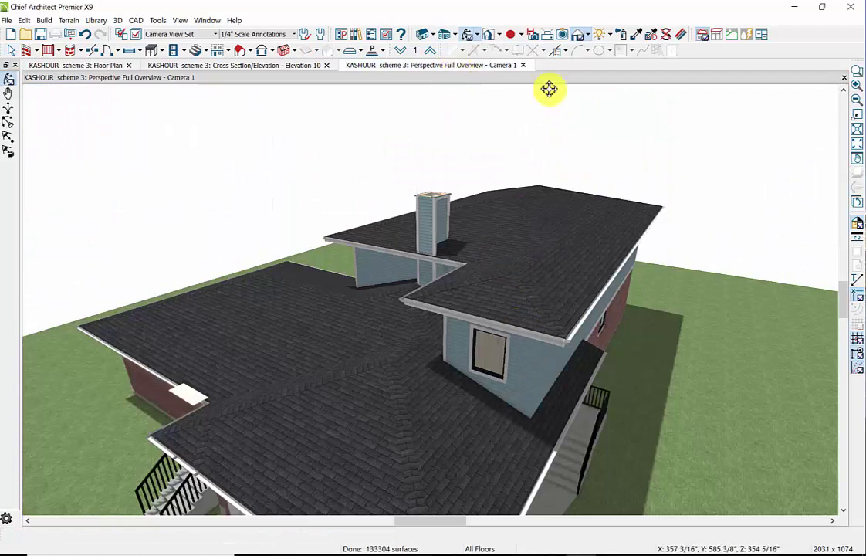
click(43, 21)
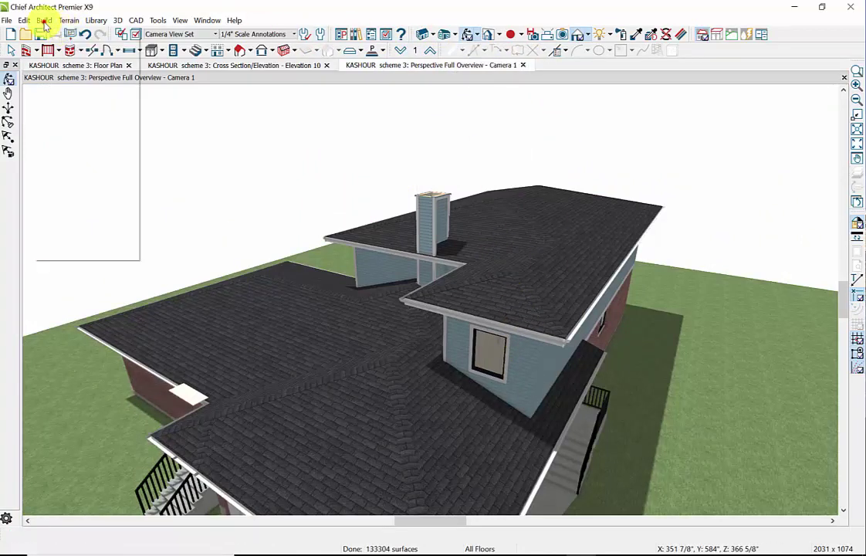
mouse_move(73, 96)
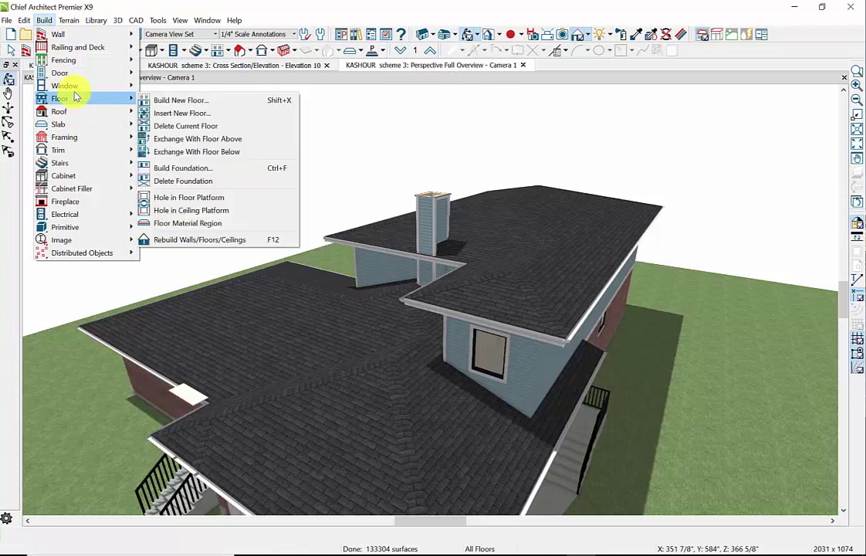
mouse_move(85, 138)
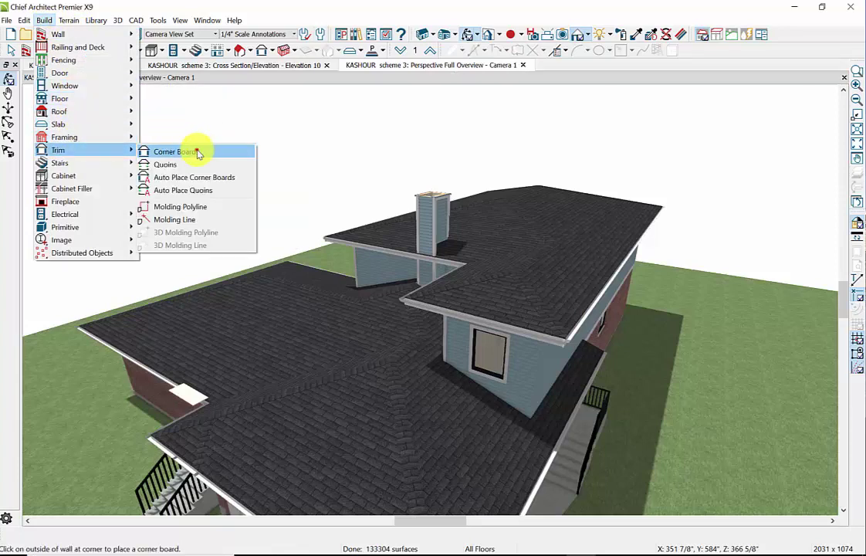
click(194, 151)
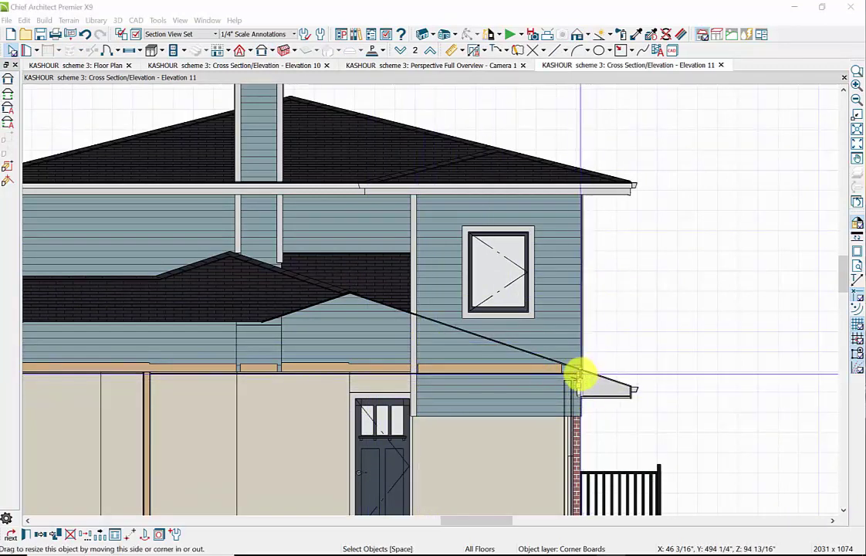
drag(577, 376, 582, 195)
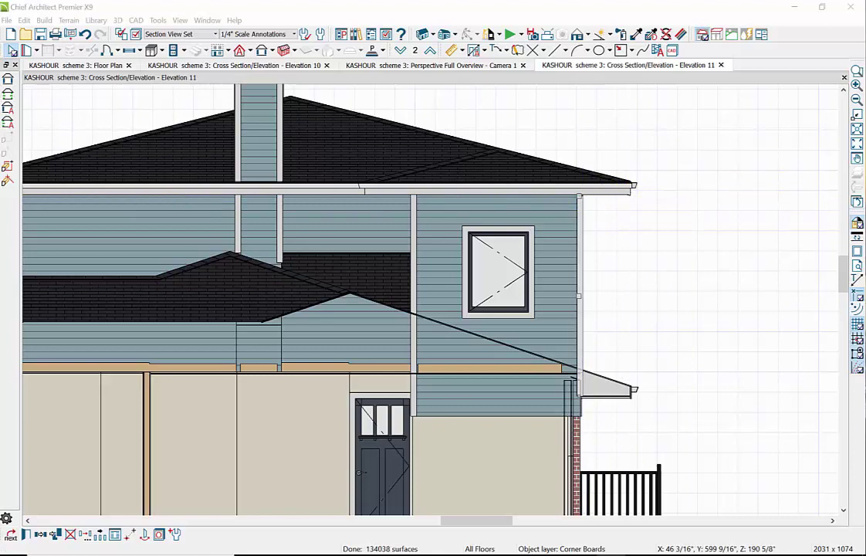
click(429, 65)
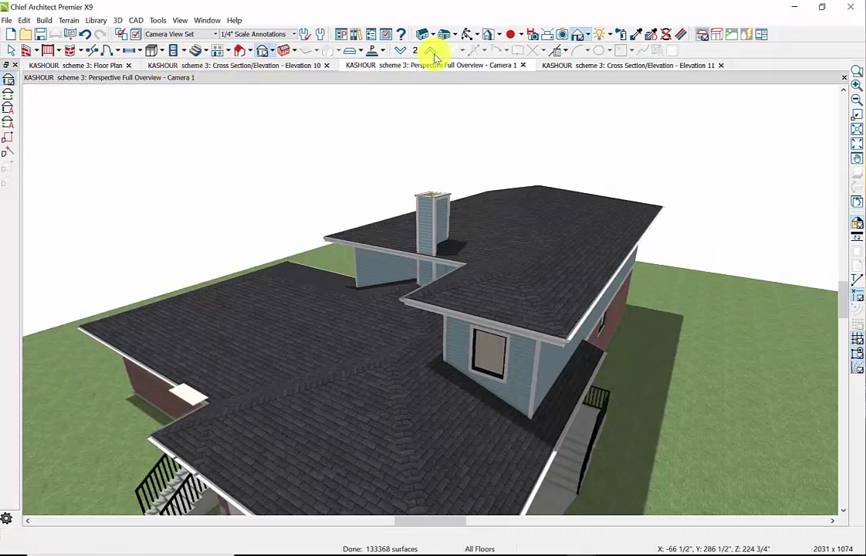
- Orbit and zoom the 3D view toward the tan wall, then return to the second-floor plan
click(466, 36)
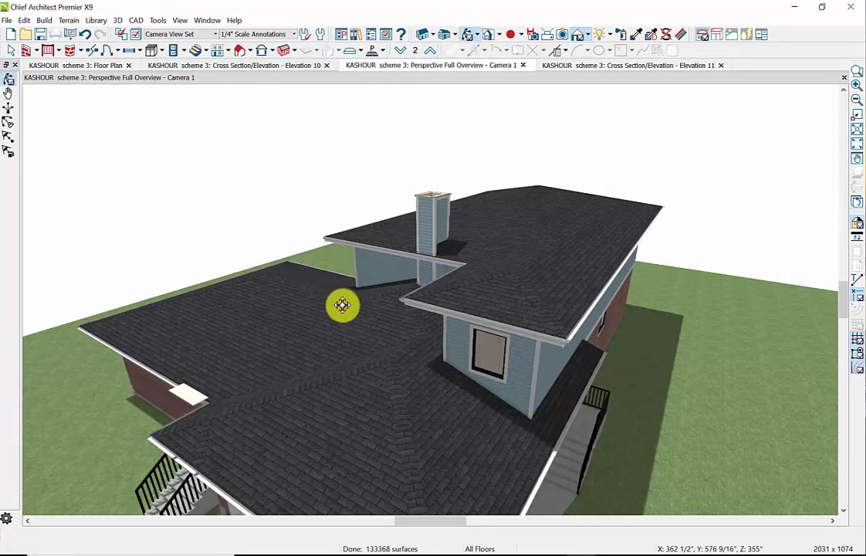
drag(340, 304, 477, 306)
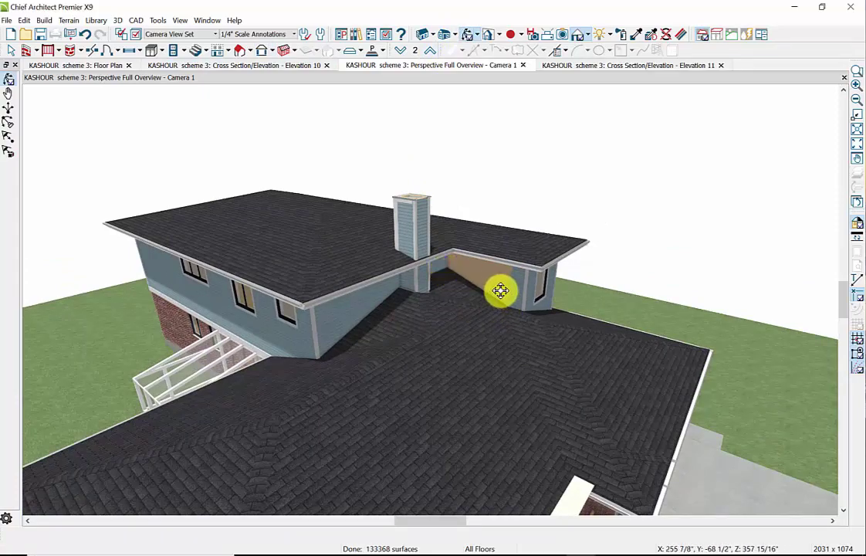
scroll(500, 290, up, 5)
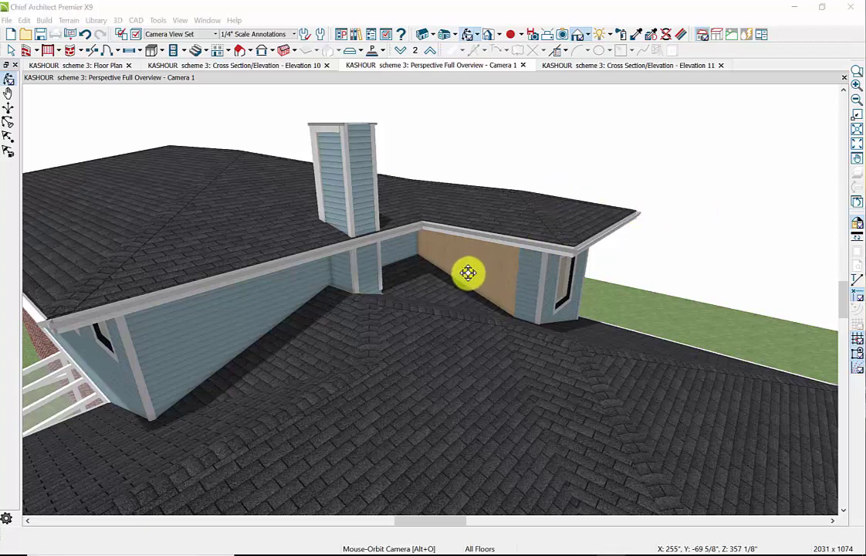
click(77, 65)
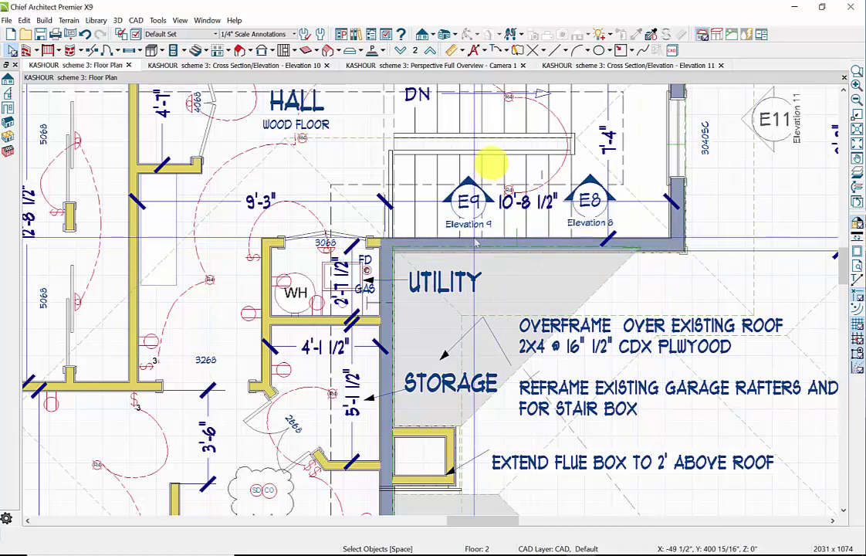
- Nudge the top edge of the Utility/Storage roof plane slightly downward
click(497, 270)
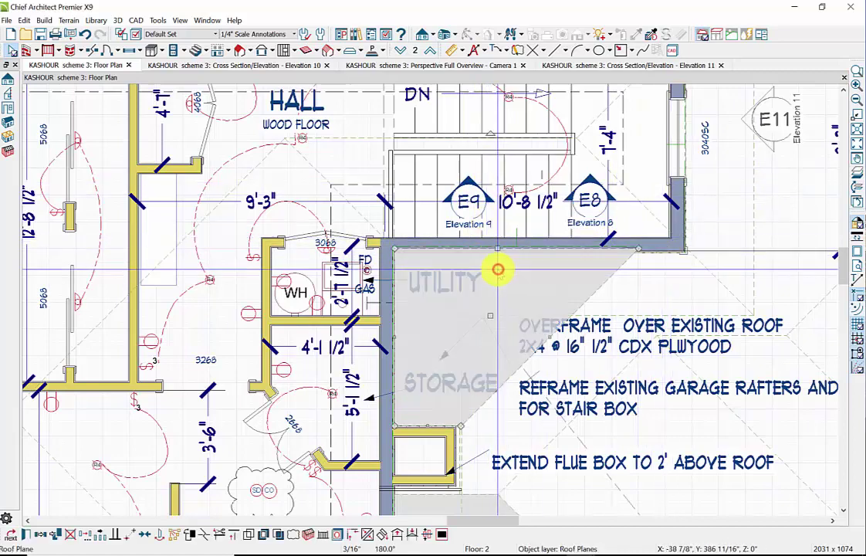
drag(497, 250, 499, 253)
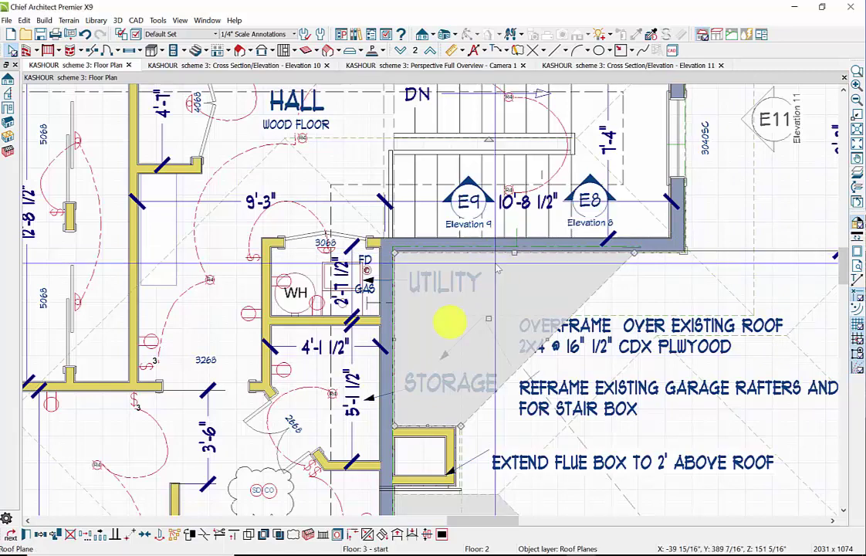
scroll(540, 328, down, 4)
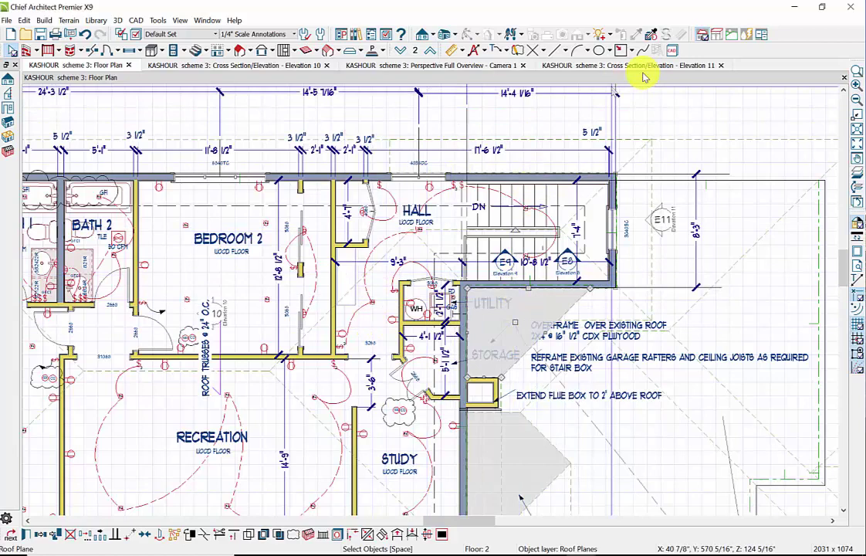
- In the 3D overview, orbit and pan to see the lower roof against the blue-sided wall
click(454, 65)
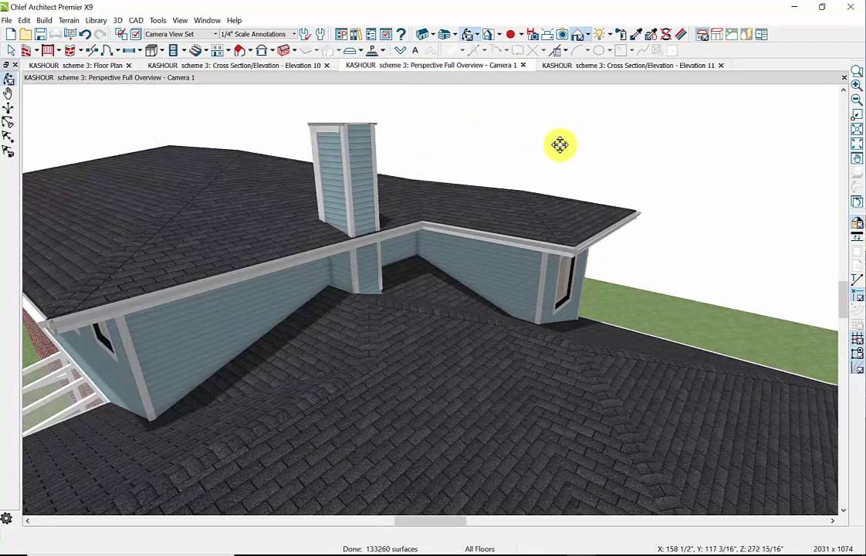
drag(496, 218, 368, 122)
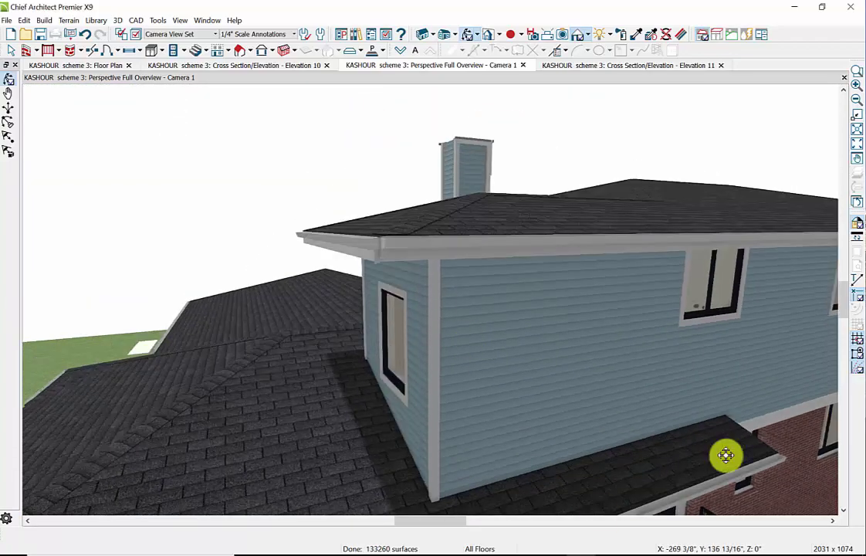
drag(726, 455, 786, 452)
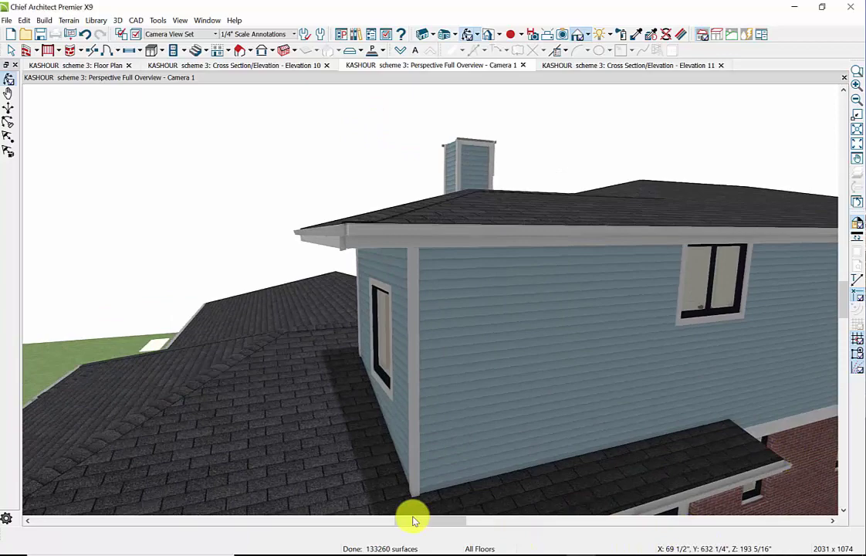
drag(471, 524, 538, 522)
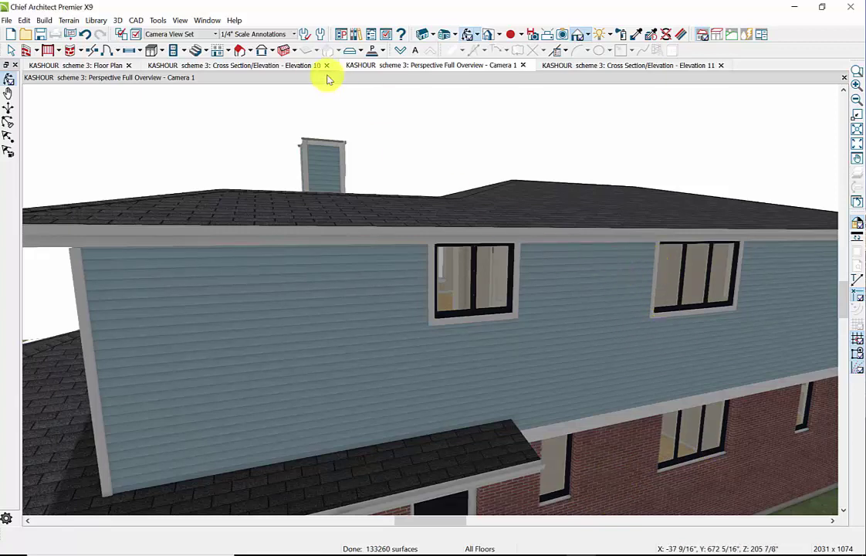
- Drop from the floor plan down to Floor 1 to show its truss framing and paralam beam notes
click(102, 66)
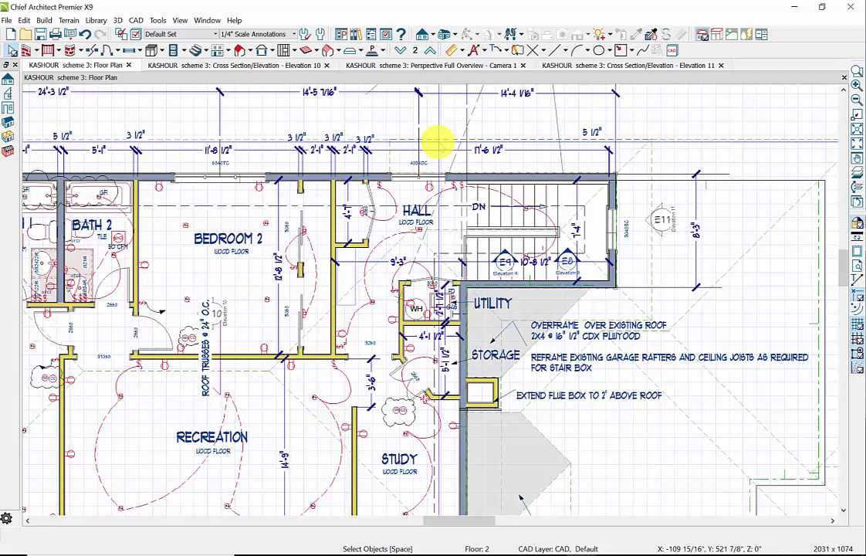
scroll(436, 141, down, 3)
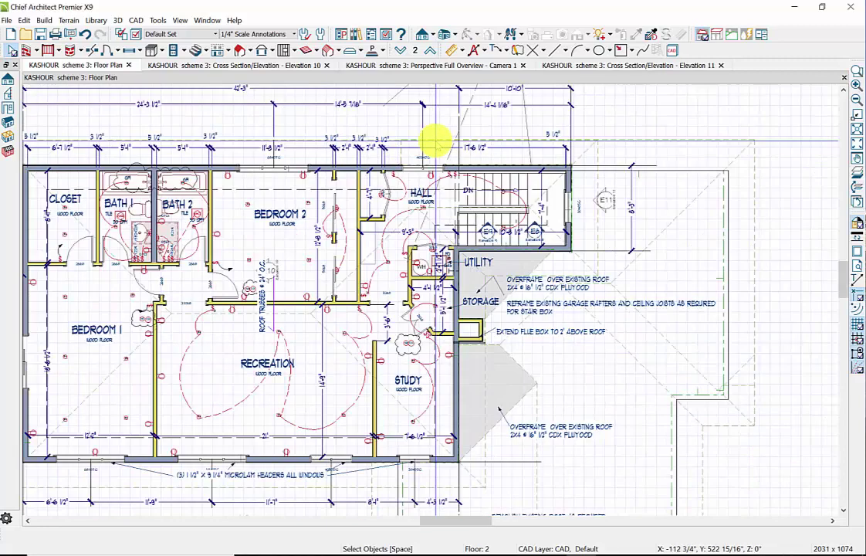
click(400, 51)
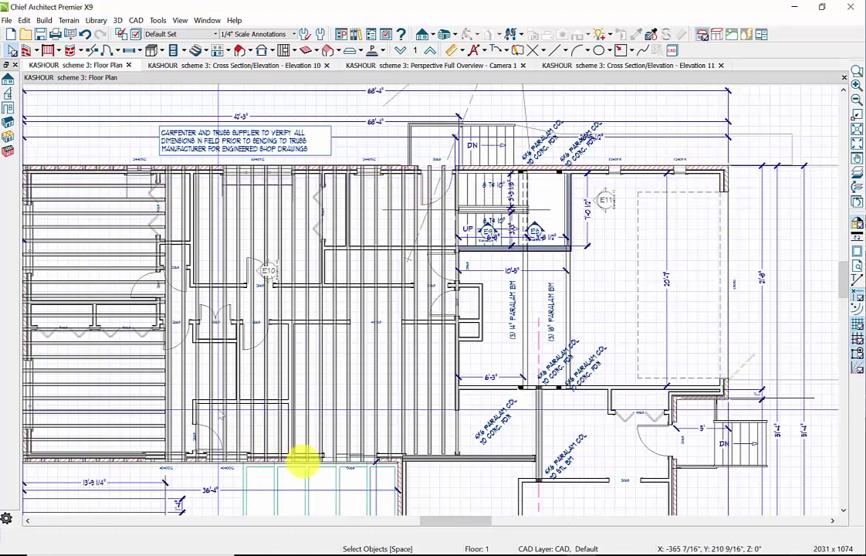
drag(452, 521, 412, 521)
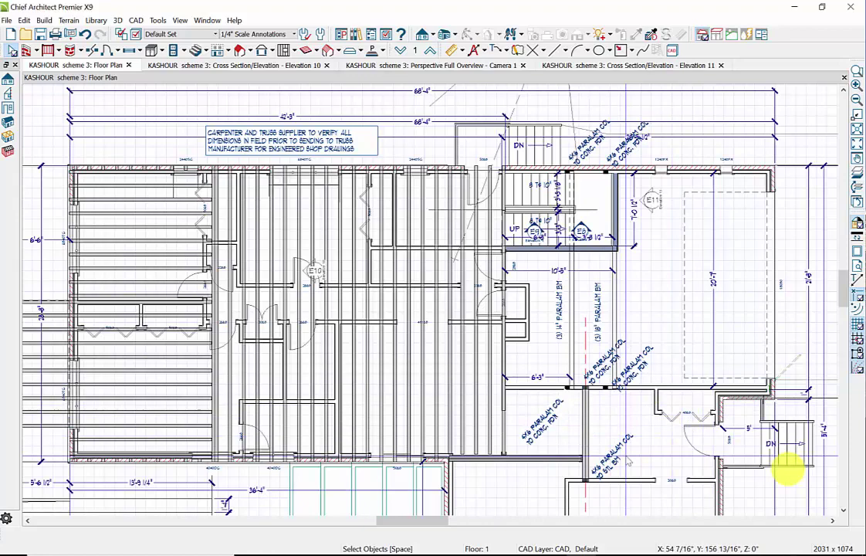
click(844, 511)
click(844, 511)
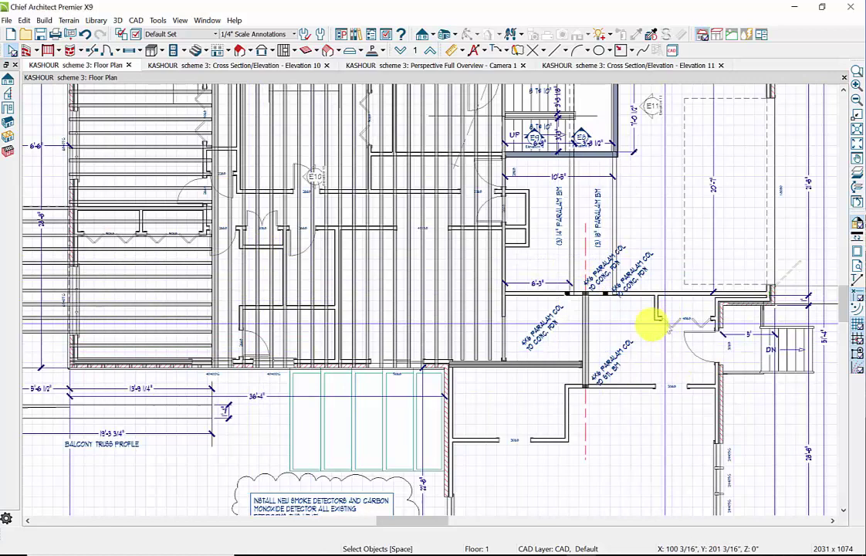
scroll(480, 422, down, 2)
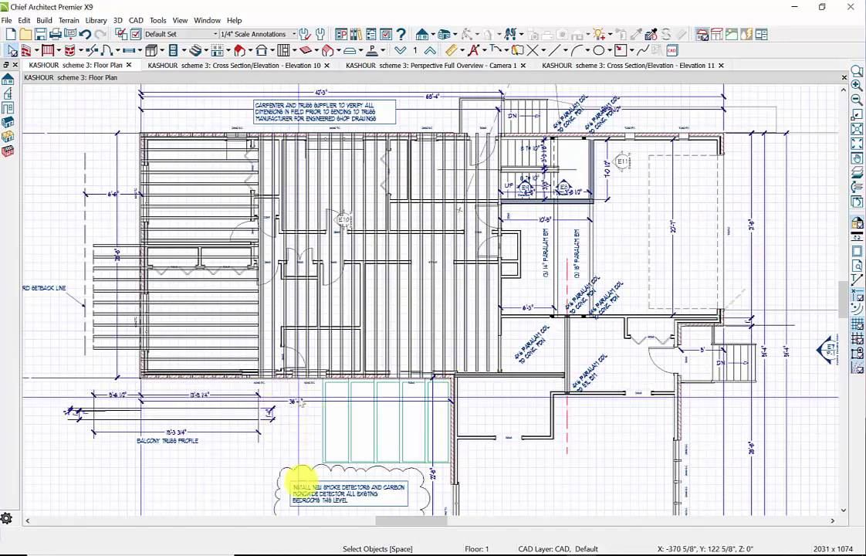
- Pan and zoom the Floor 1 framing plan to review the balcony trusses and rear yard setback line
drag(399, 527, 367, 543)
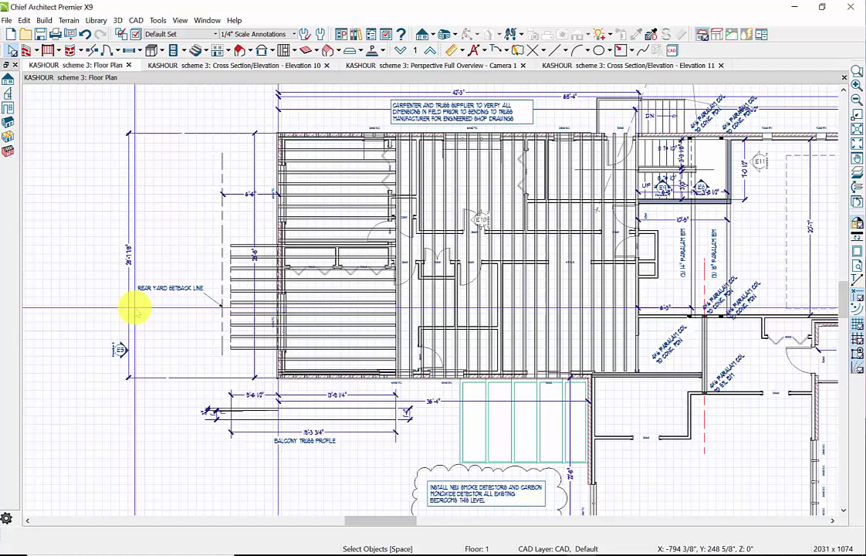
scroll(135, 309, up, 2)
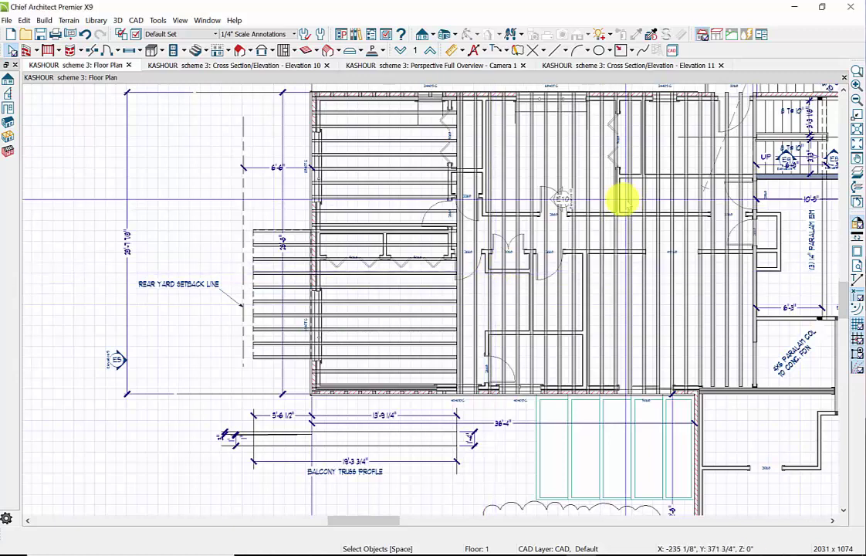
scroll(622, 195, down, 2)
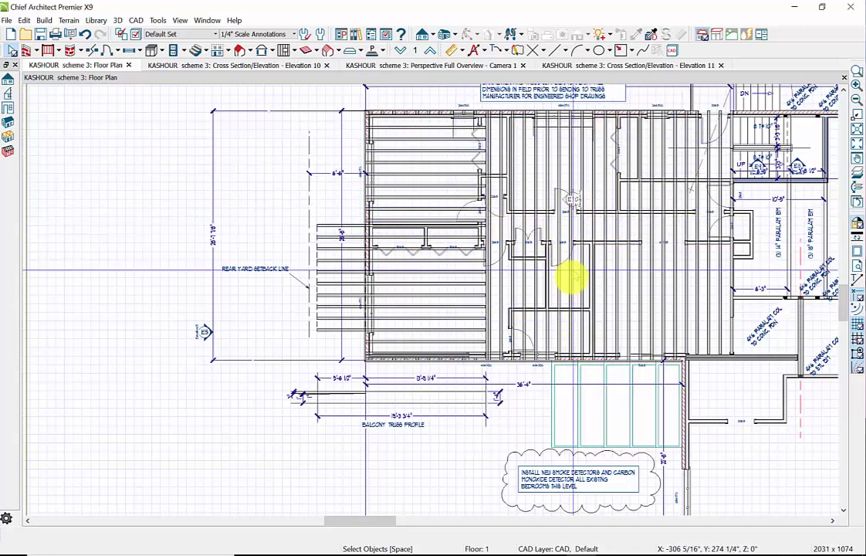
drag(386, 524, 409, 523)
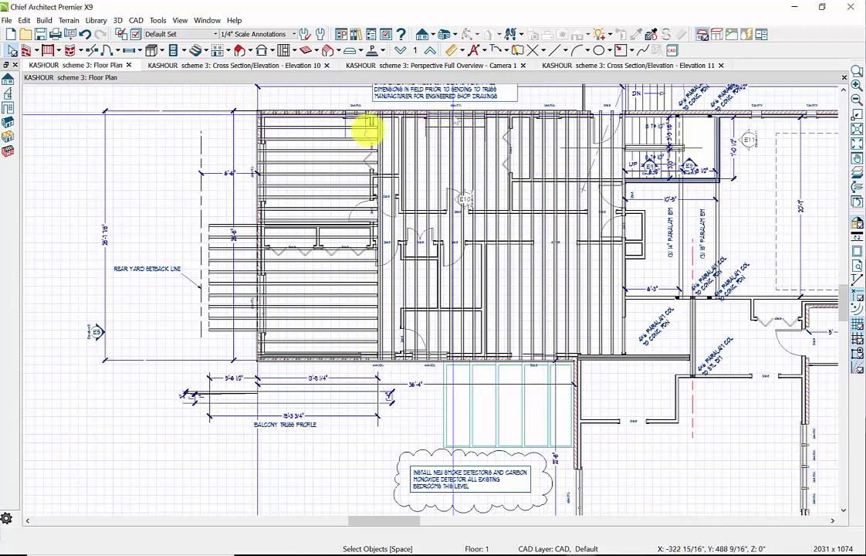
- Go up one floor to the Floor 2 plan with Bedroom 1, Bedroom 2, Recreation and Study
click(429, 50)
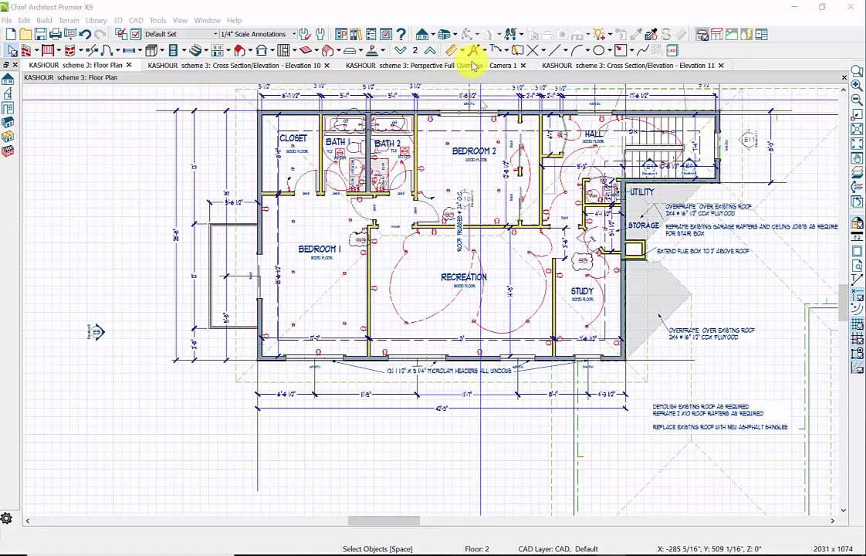
- Return to Floor 1 and switch to the Elevation 10 cross section showing the truss spacing
click(400, 53)
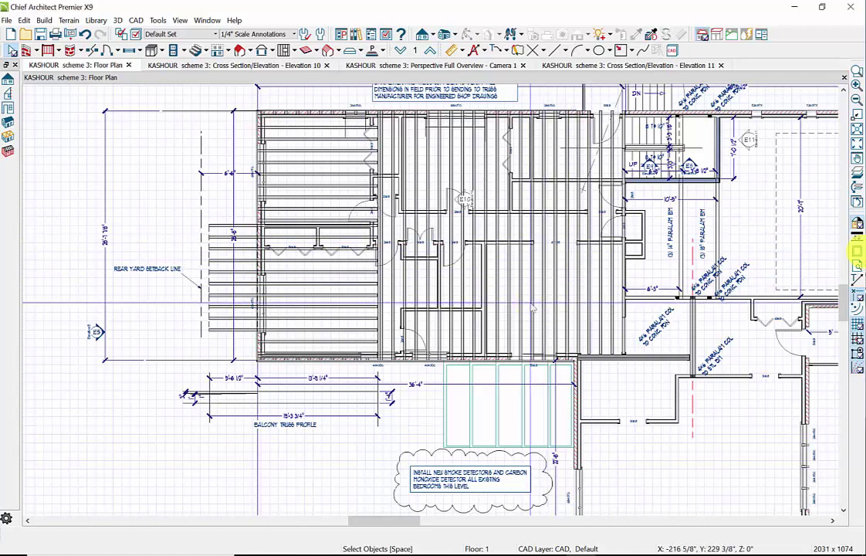
key(ctrl+Tab)
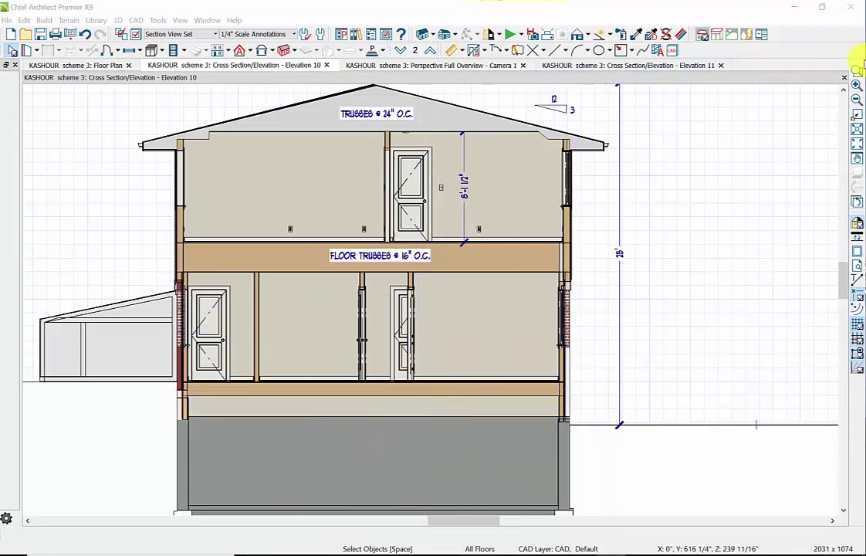
- Bring the A002 construction documents sheet with elevations and sections into focus
click(846, 88)
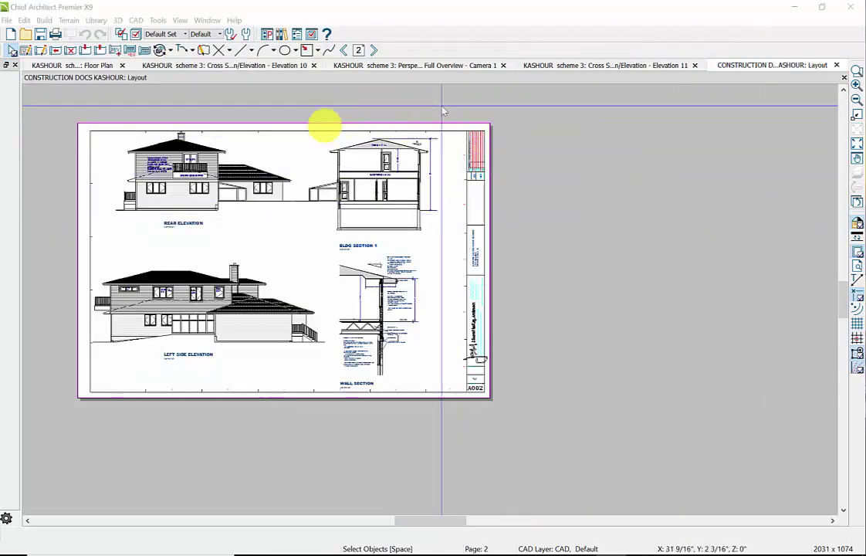
- Zoom in on the wall section where the floor truss meets the masonry veneer wall
scroll(362, 324, up, 5)
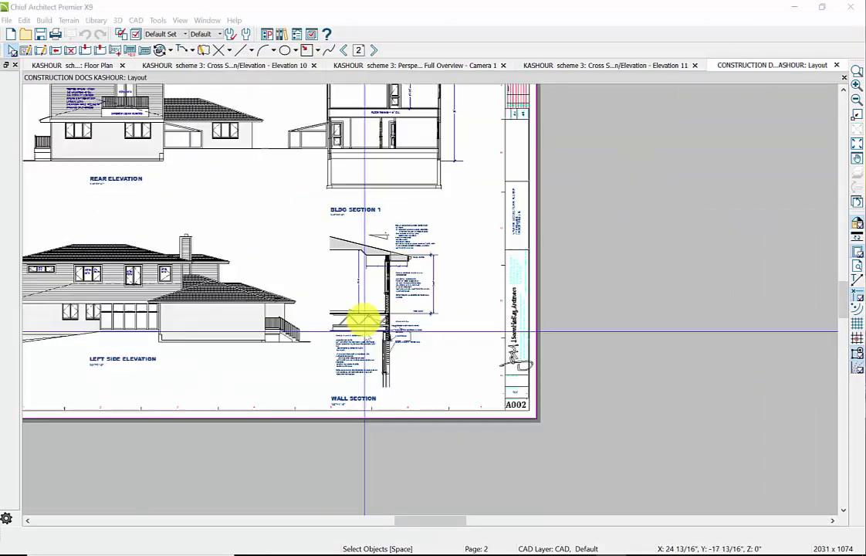
scroll(362, 318, up, 2)
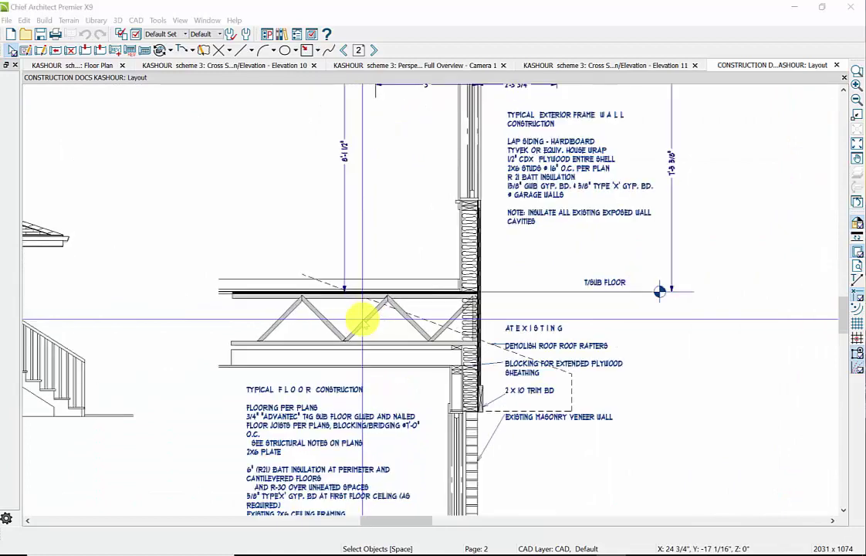
scroll(395, 351, up, 1)
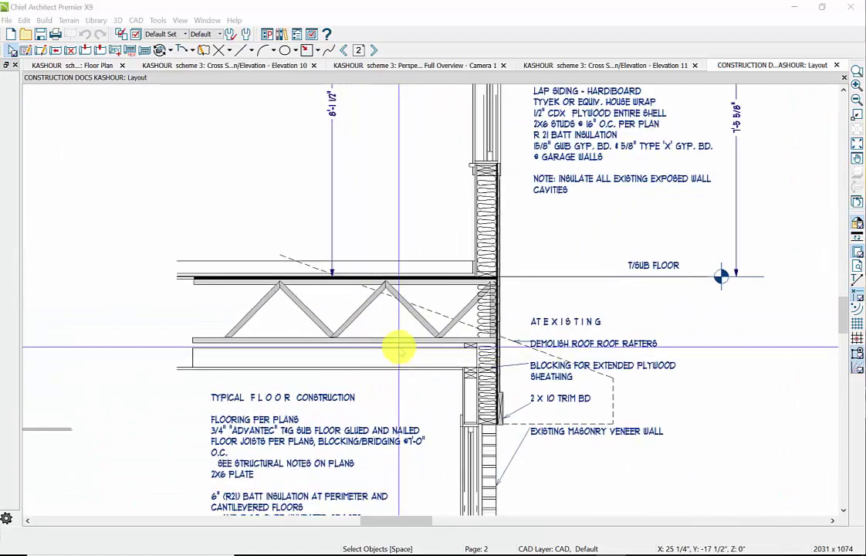
scroll(397, 348, down, 2)
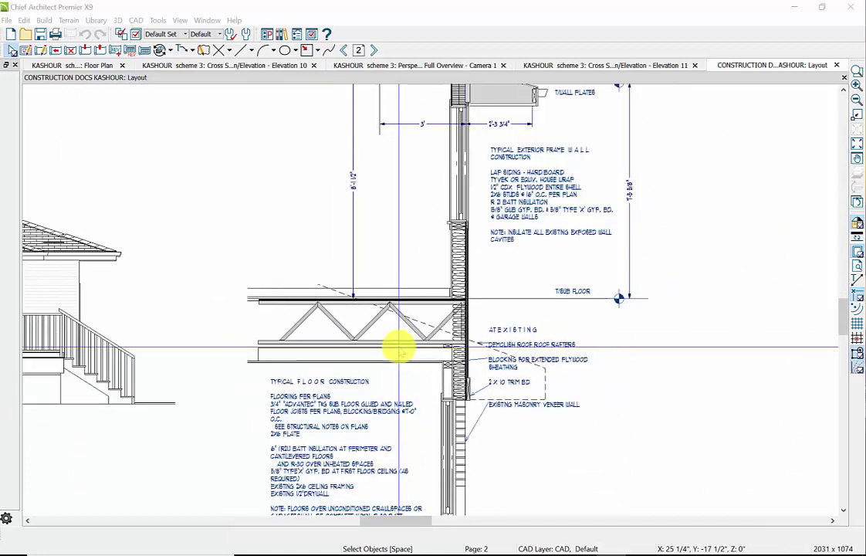
scroll(397, 349, up, 3)
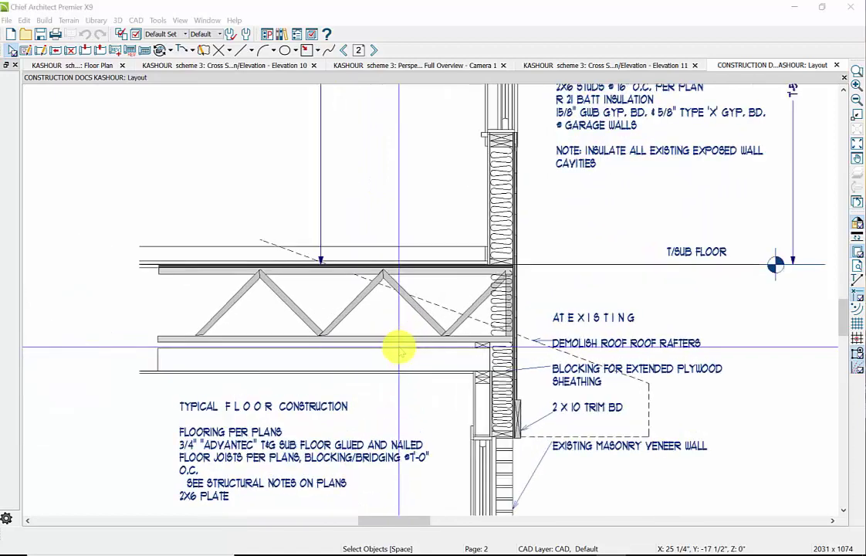
scroll(397, 349, up, 1)
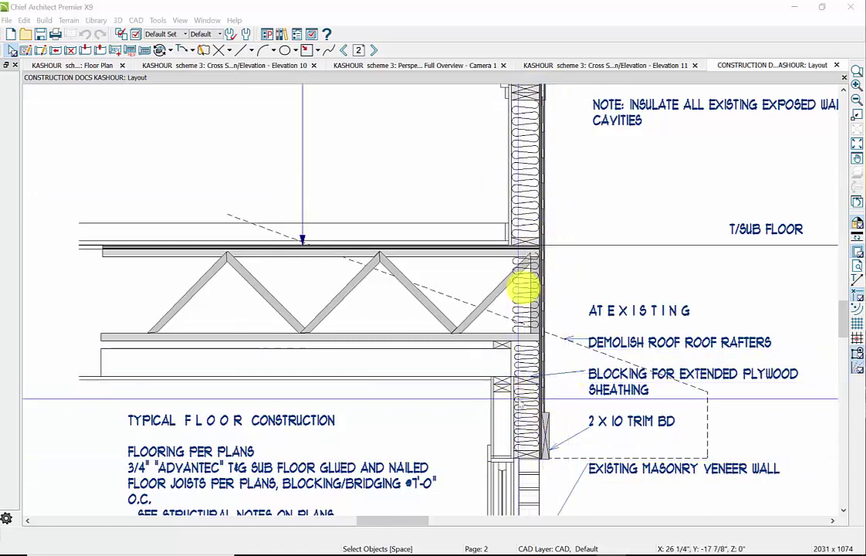
scroll(524, 290, down, 1)
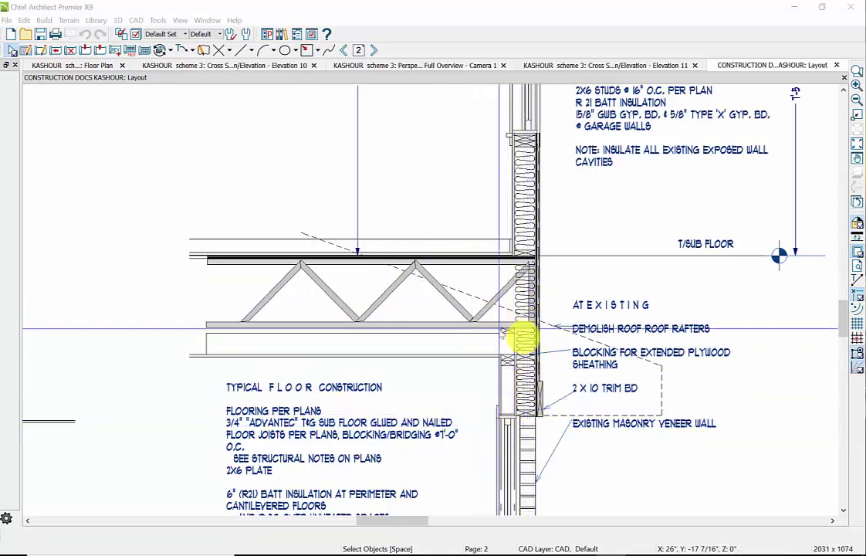
scroll(525, 293, down, 2)
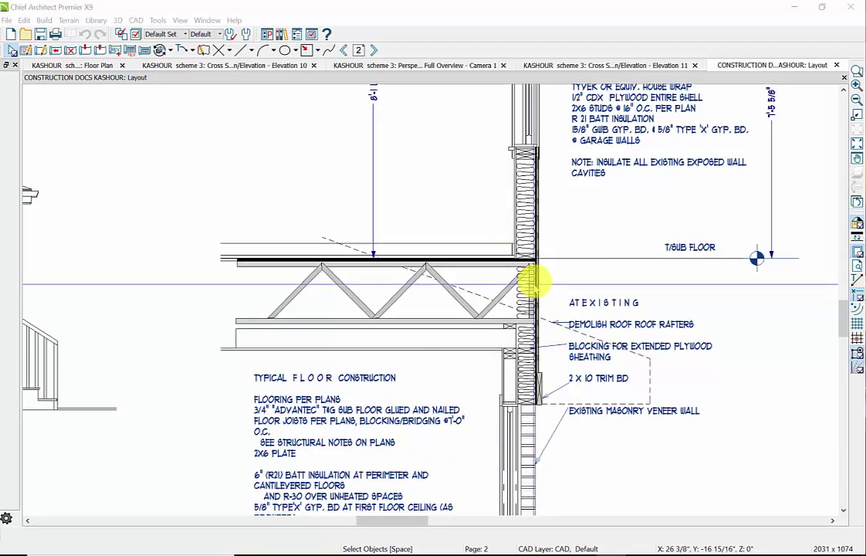
scroll(530, 281, down, 1)
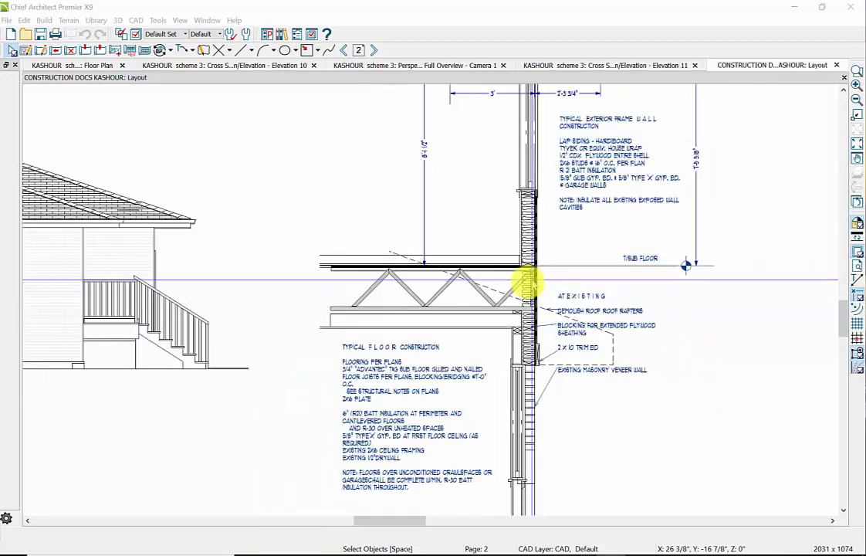
scroll(547, 309, down, 3)
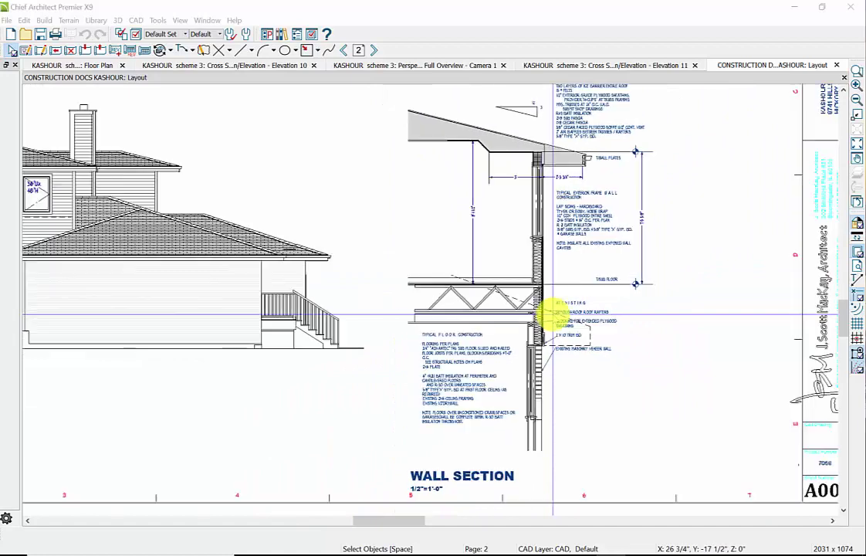
scroll(546, 314, up, 2)
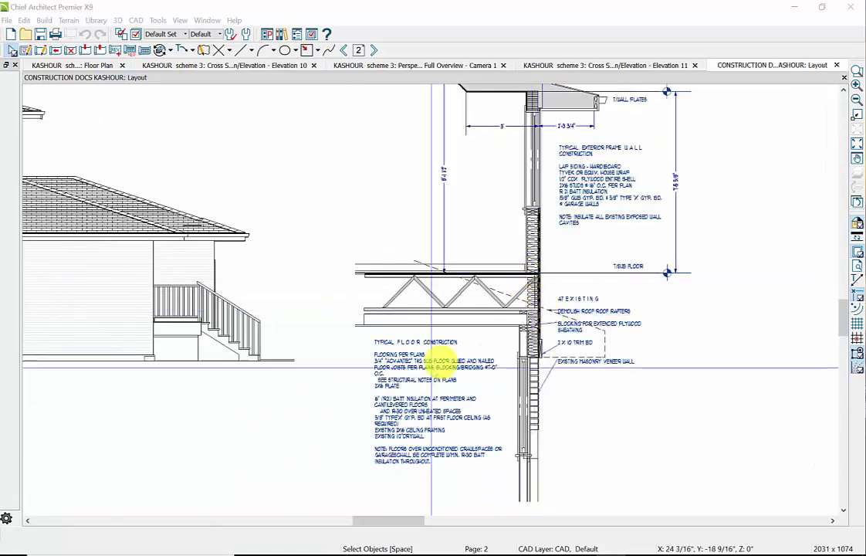
scroll(441, 353, up, 1)
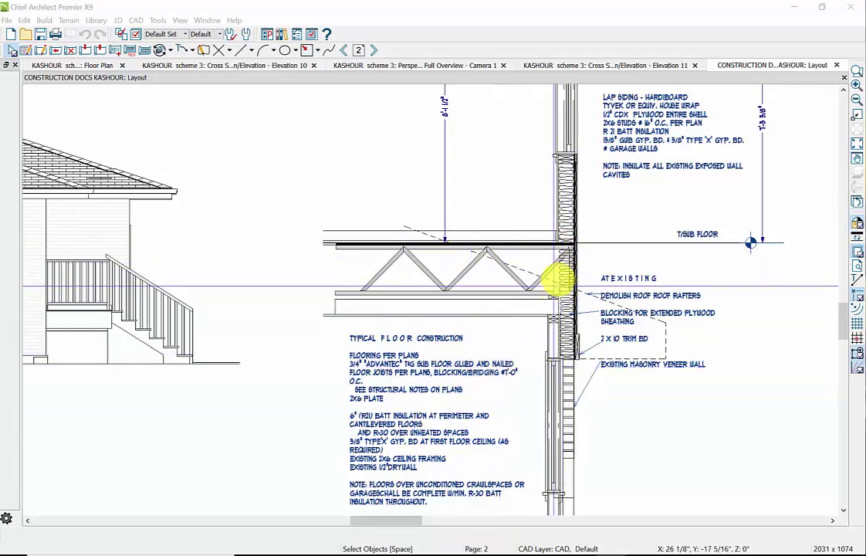
scroll(555, 280, down, 1)
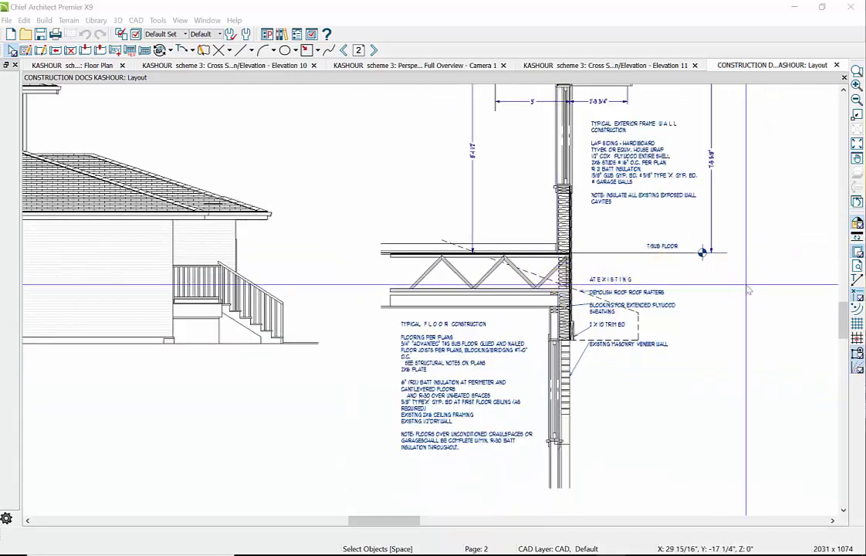
- Pan the wall section upward to reveal the roof and top plate
middle_drag(627, 286, 627, 408)
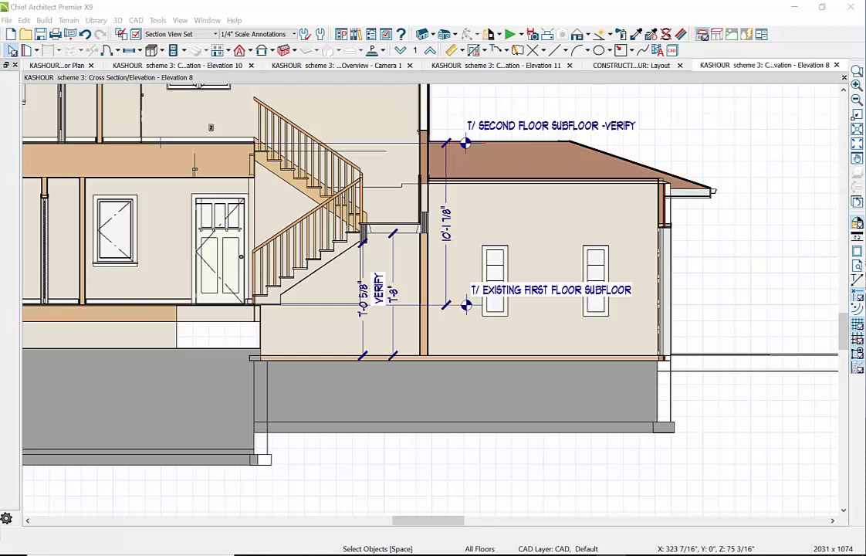
- Switch to the Perspective Full Overview and orbit around to the house's front garage side
key(ctrl+Tab)
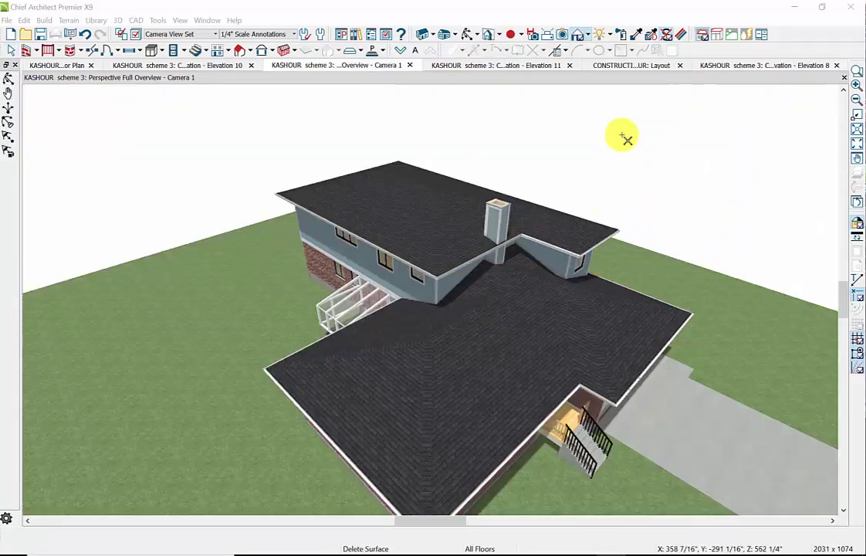
click(465, 34)
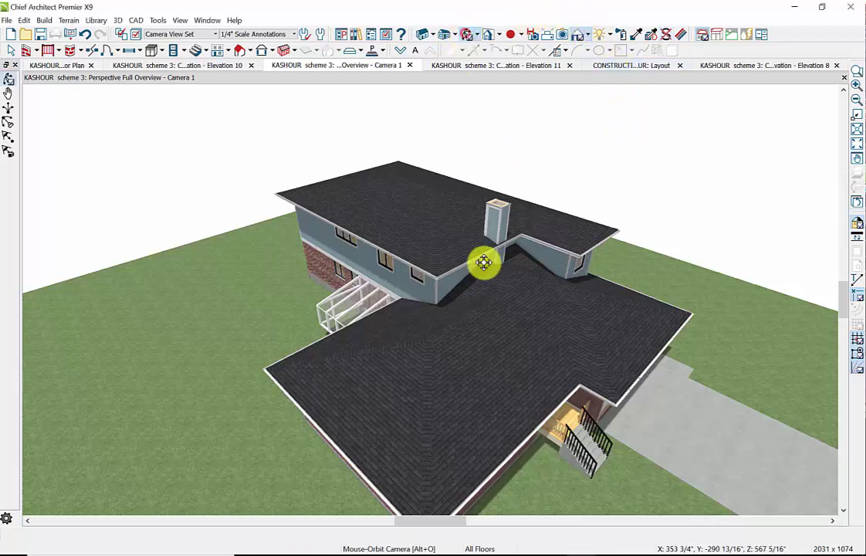
drag(475, 297, 814, 252)
drag(422, 292, 612, 304)
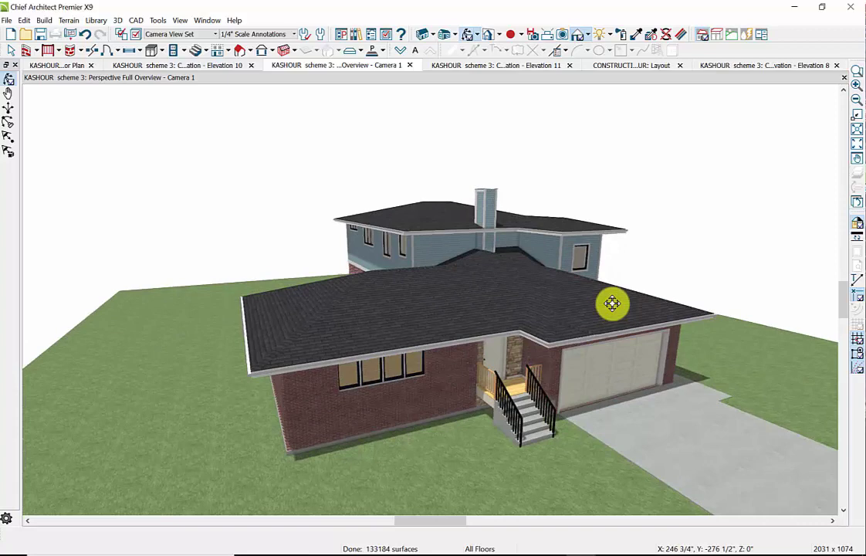